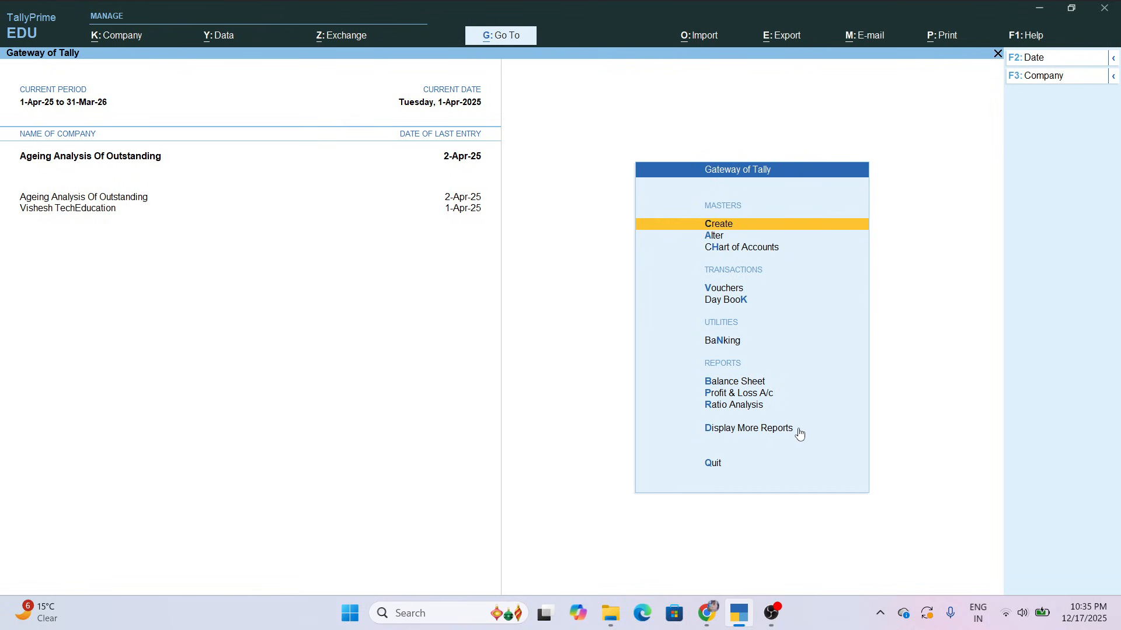
# - Open the list of additional reports for the Ageing Analysis Of Outstanding company
pyautogui.press('Down')
pyautogui.press('Down')
pyautogui.press('Down')
pyautogui.press('Down')
pyautogui.press('Down')
pyautogui.press('Down')
pyautogui.press('Down')
pyautogui.press('Down')
pyautogui.press('Down')
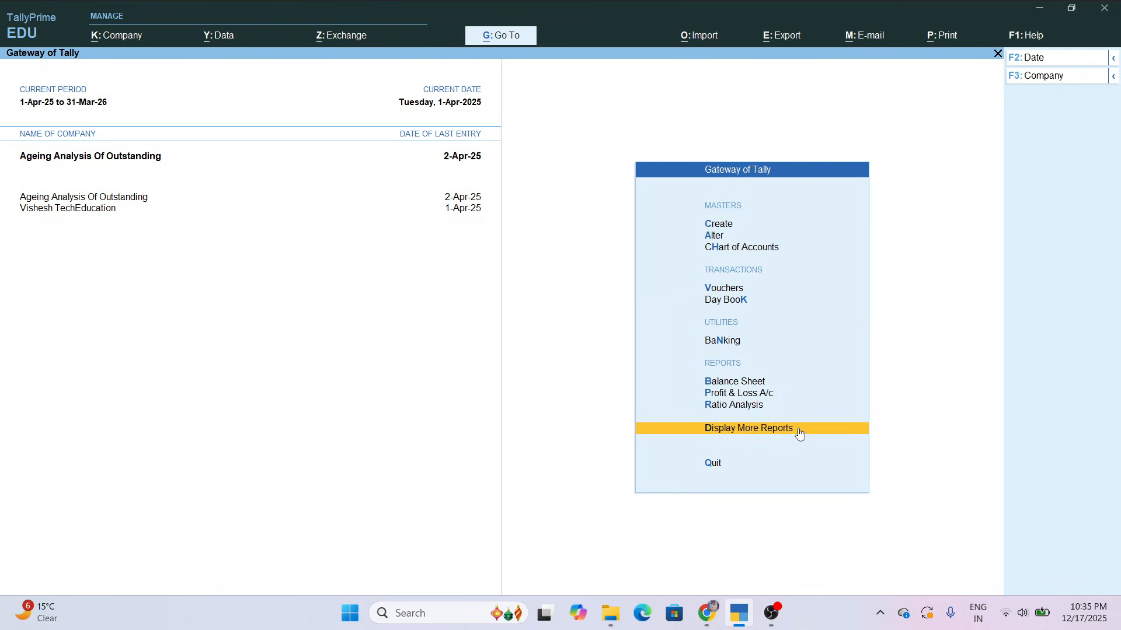
pyautogui.click(800, 433)
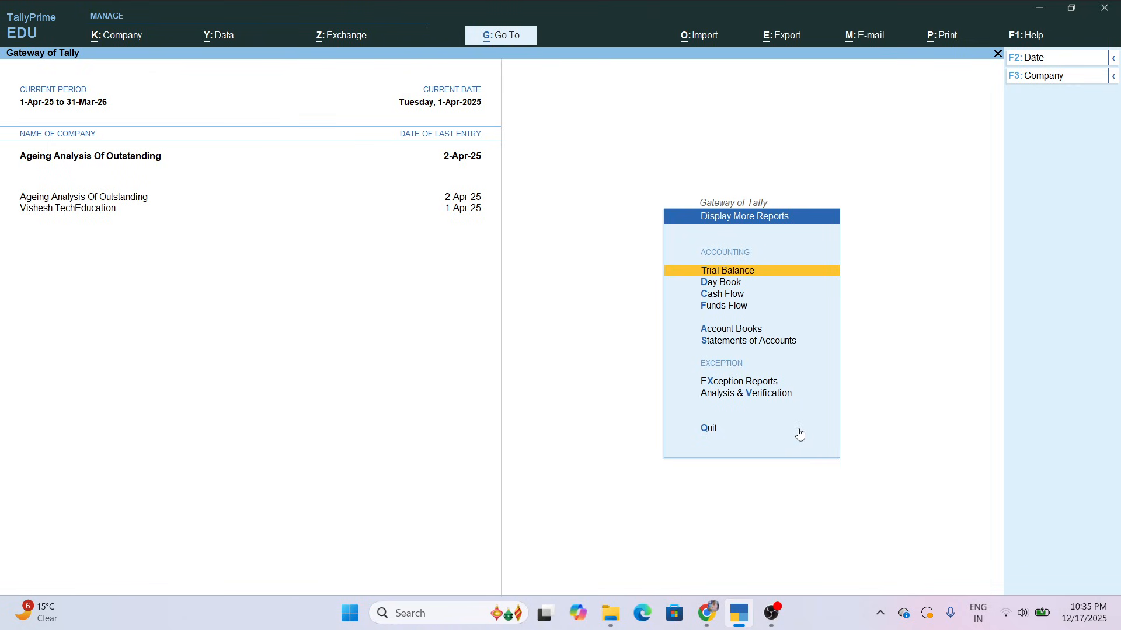
# - Open the outstanding receivables report from the statements of accounts
pyautogui.press('Down')
pyautogui.press('Down')
pyautogui.press('Down')
pyautogui.press('Down')
pyautogui.press('Down')
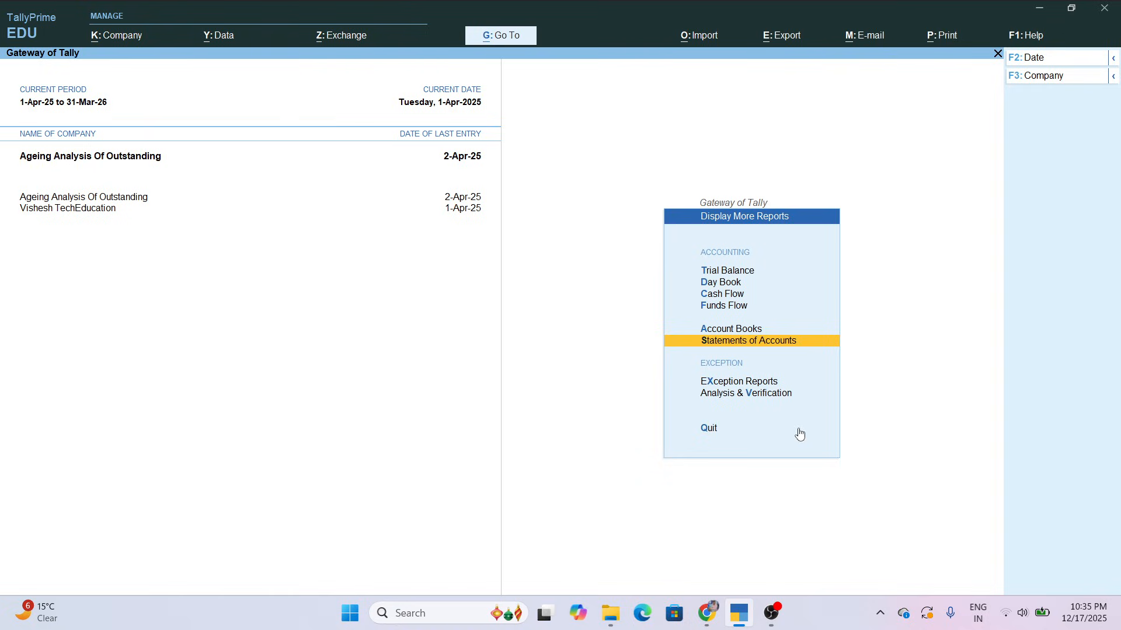
pyautogui.press('Return')
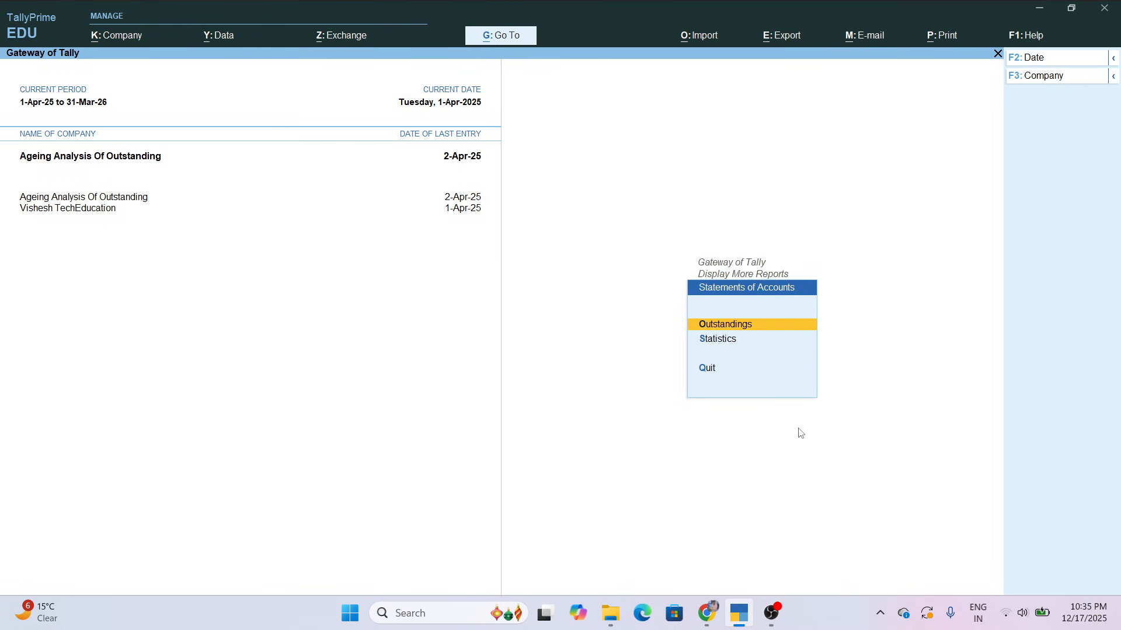
pyautogui.press('Return')
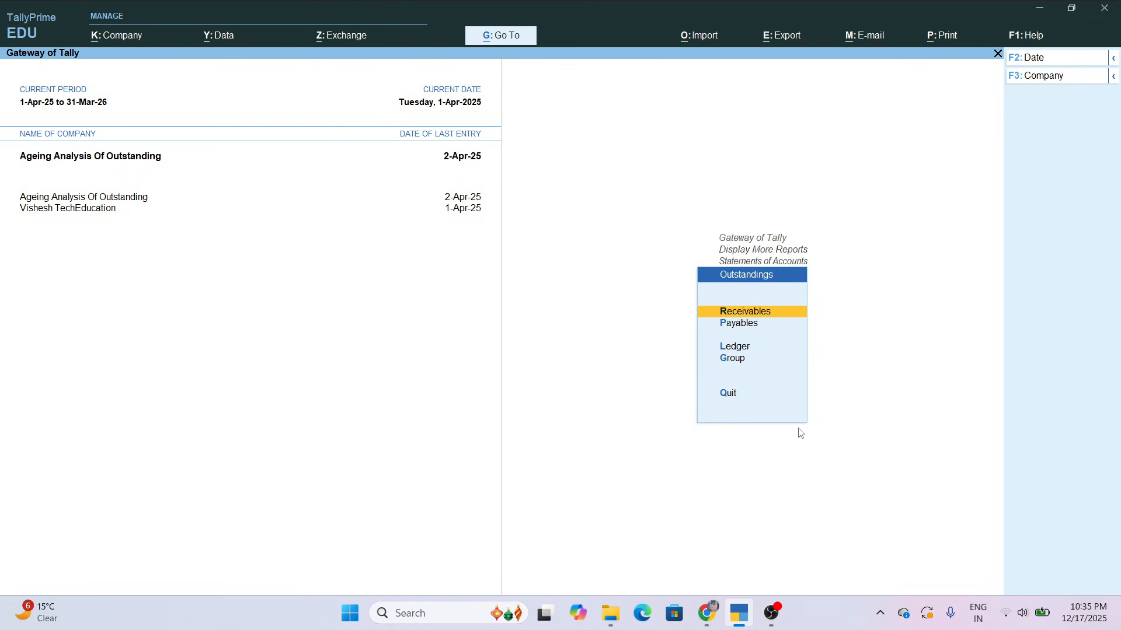
pyautogui.press('Return')
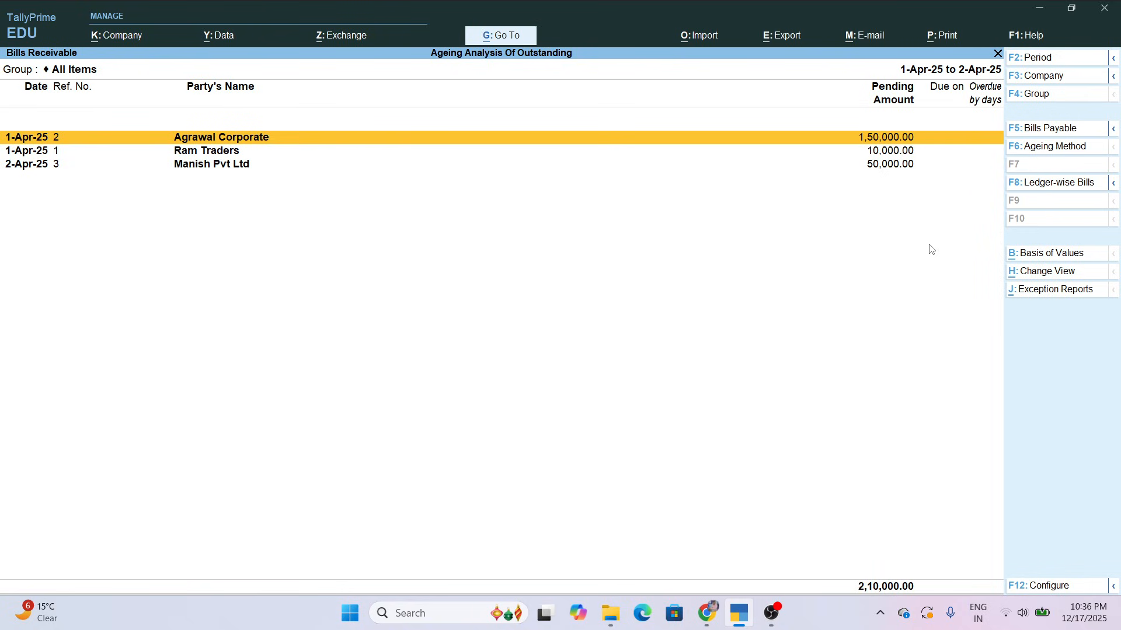
# - Set the Bills Receivable report period from 1-4-2025 to 1-6-2025
pyautogui.press('F2')
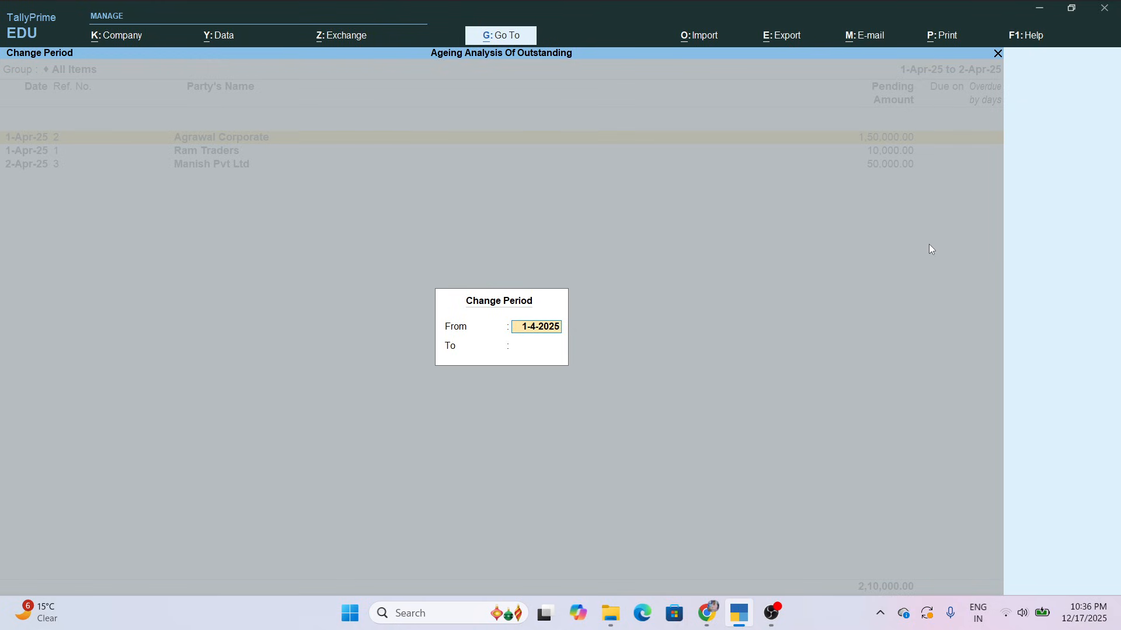
pyautogui.press('Return')
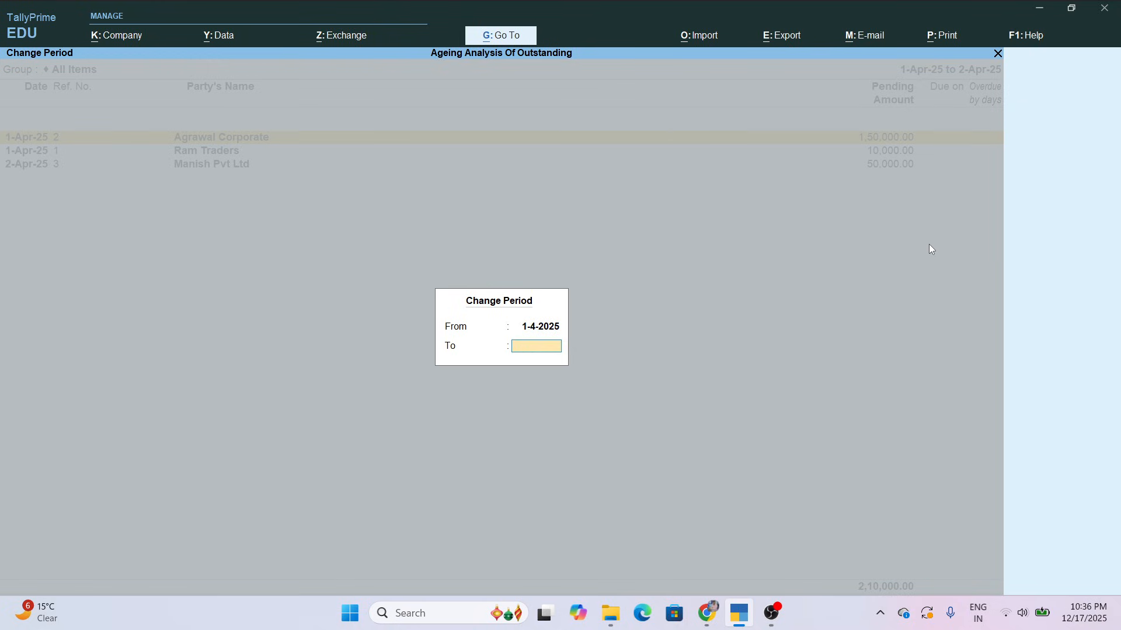
pyautogui.write('1-6-2025')
pyautogui.press('Return')
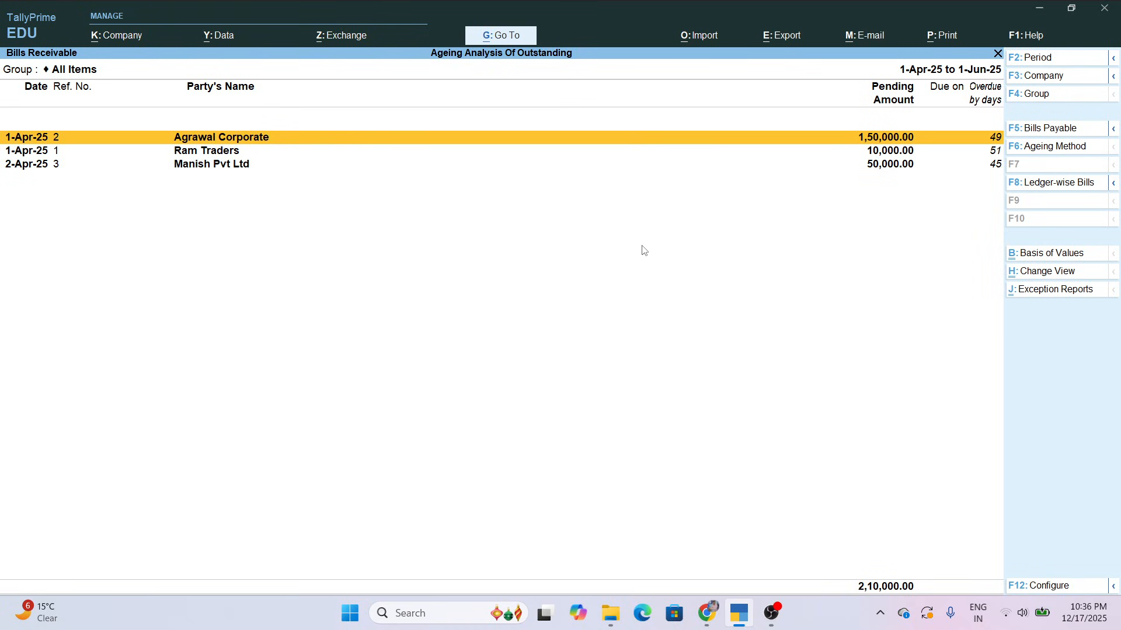
# - Choose Ageing by Due Date as the ageing method for the receivable bills
pyautogui.press('F6')
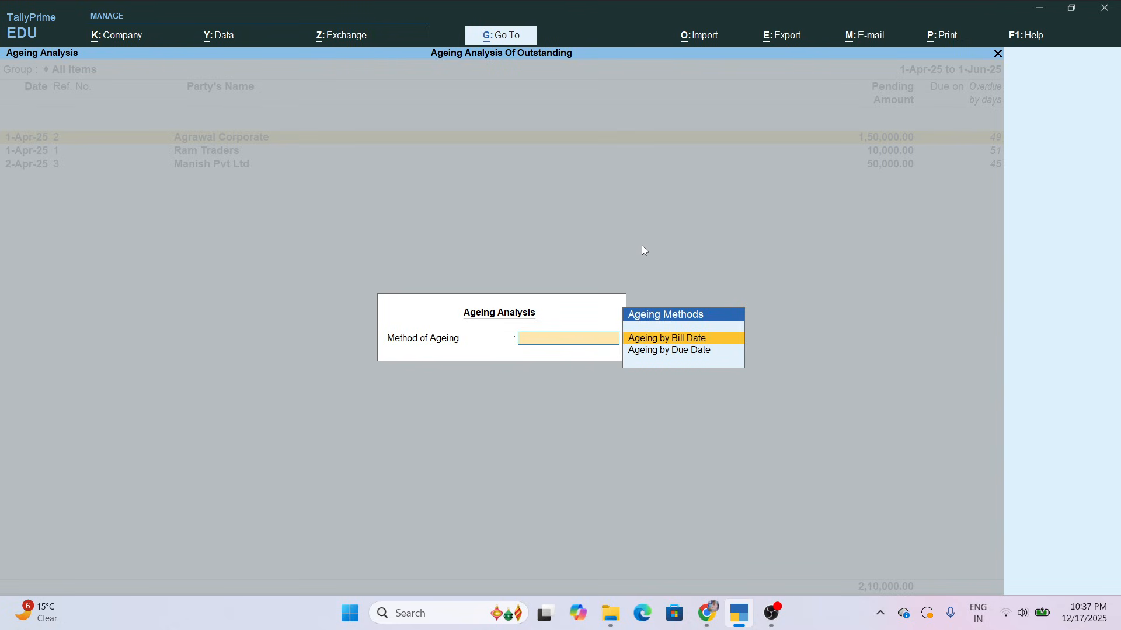
pyautogui.press('Down')
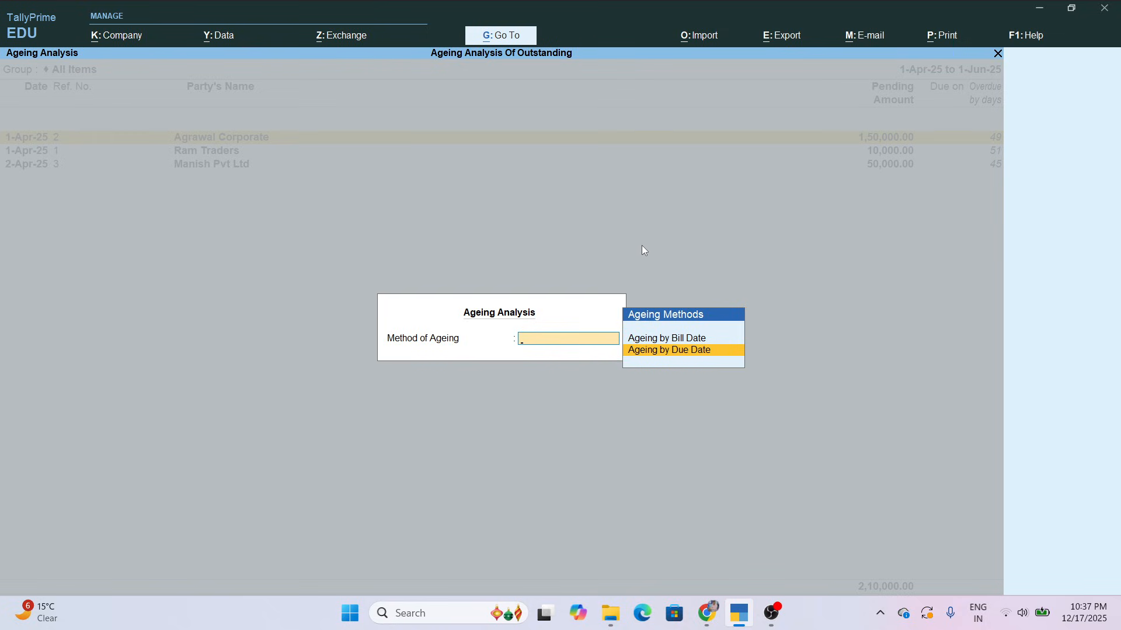
pyautogui.press('Return')
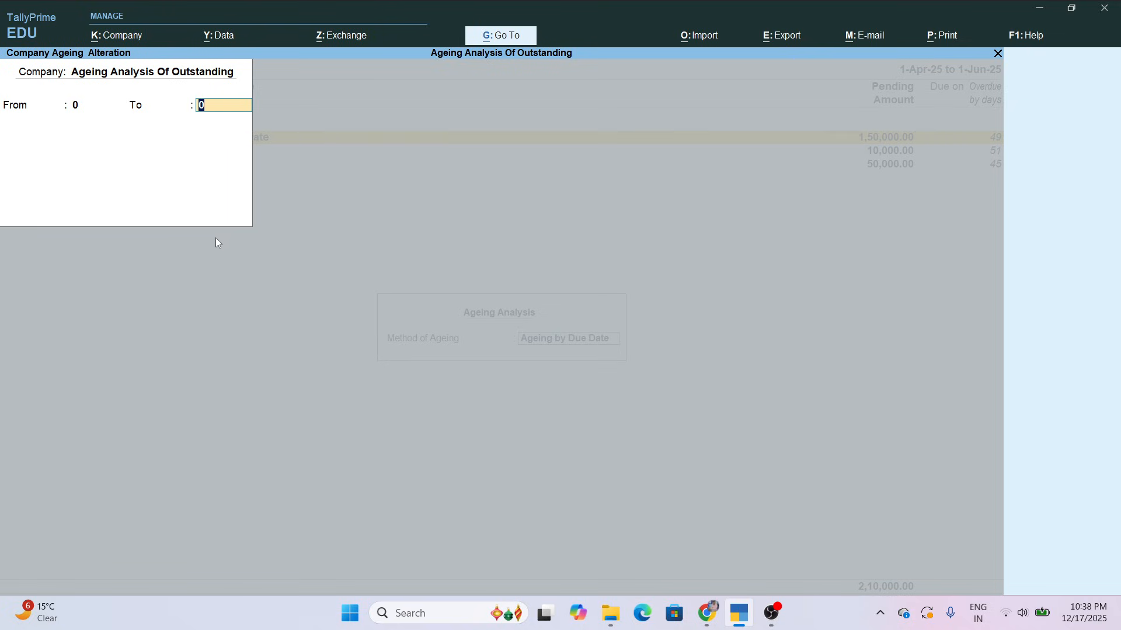
# - Define ageing brackets of 0 to 20, 20 to 50, 50 to 100 and over 100 days, and review the aged bills
pyautogui.write('20')
pyautogui.press('Return')
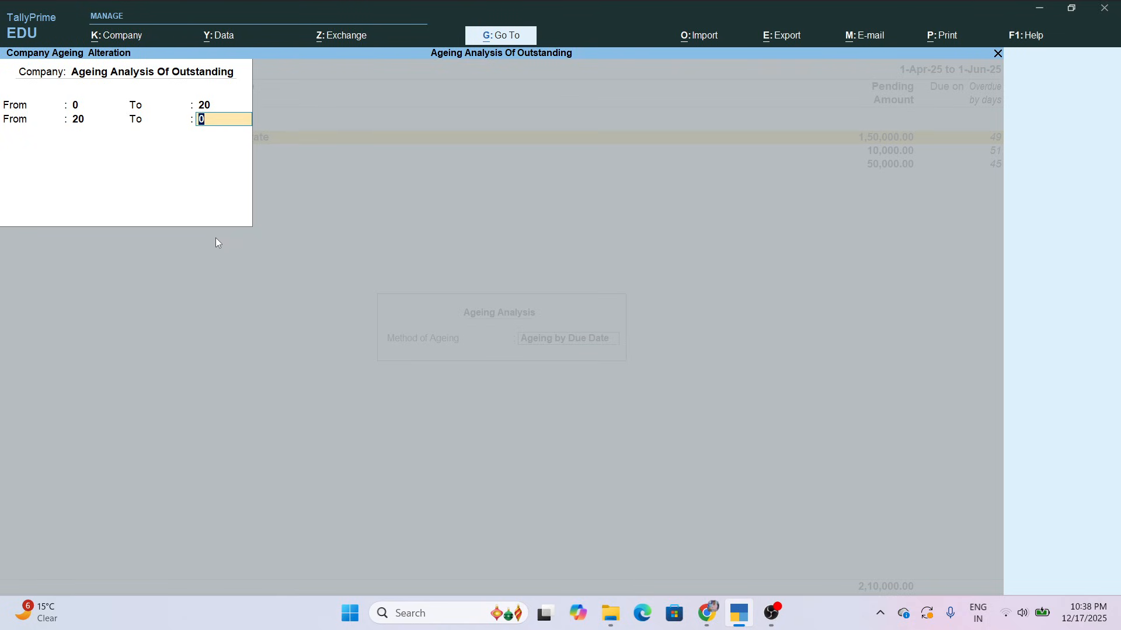
pyautogui.write('50')
pyautogui.press('Return')
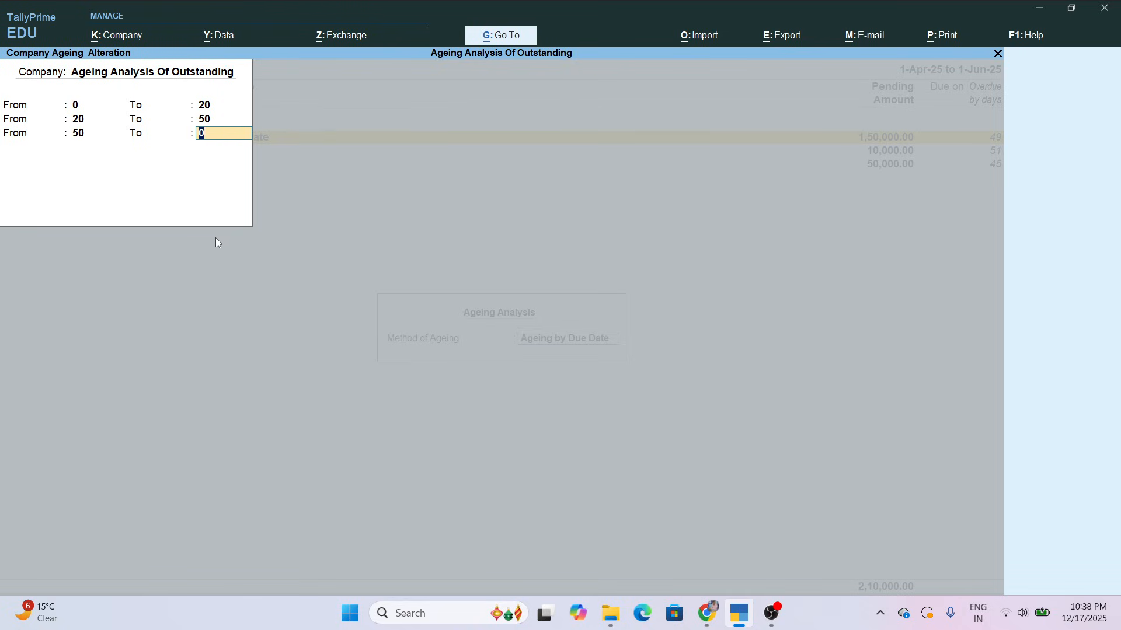
pyautogui.write('100')
pyautogui.press('Return')
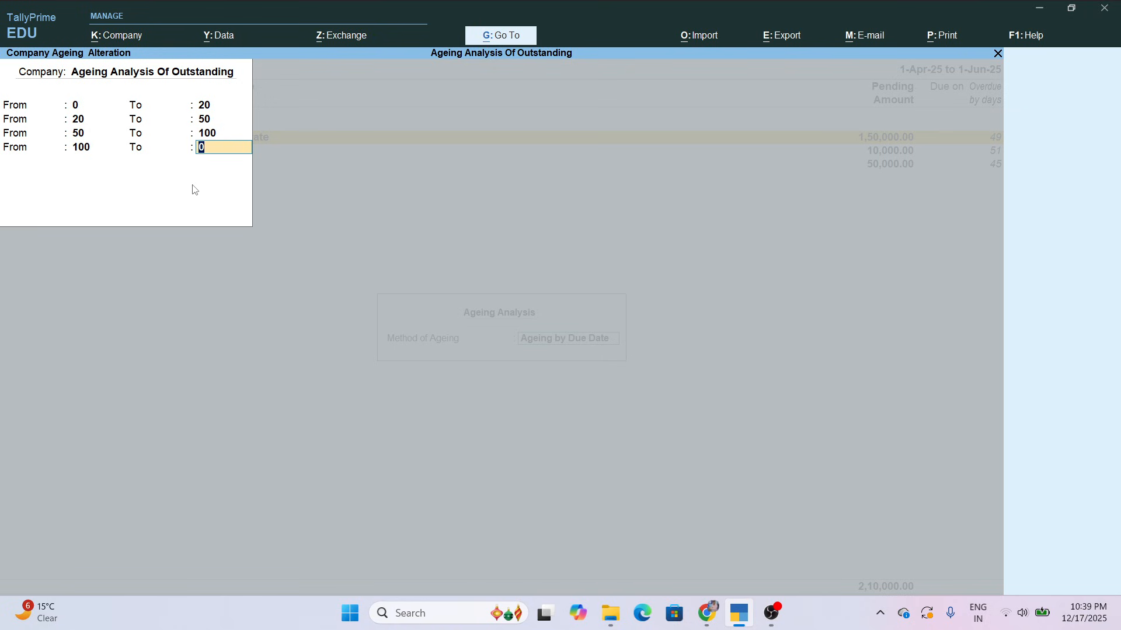
pyautogui.press('Return')
pyautogui.press('Return')
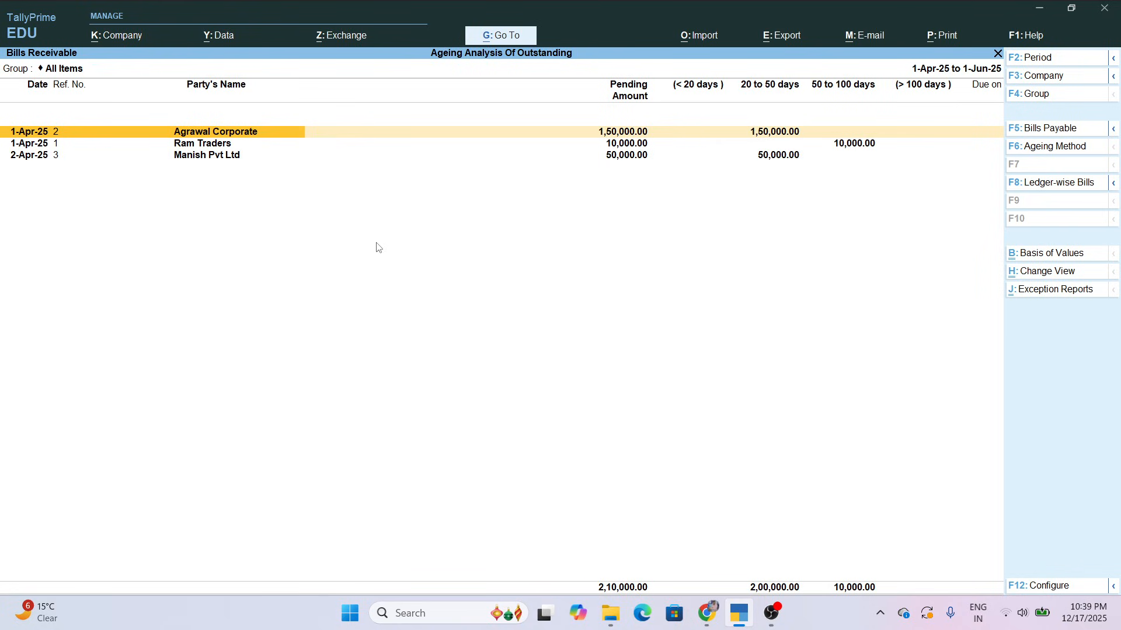
pyautogui.press('Down')
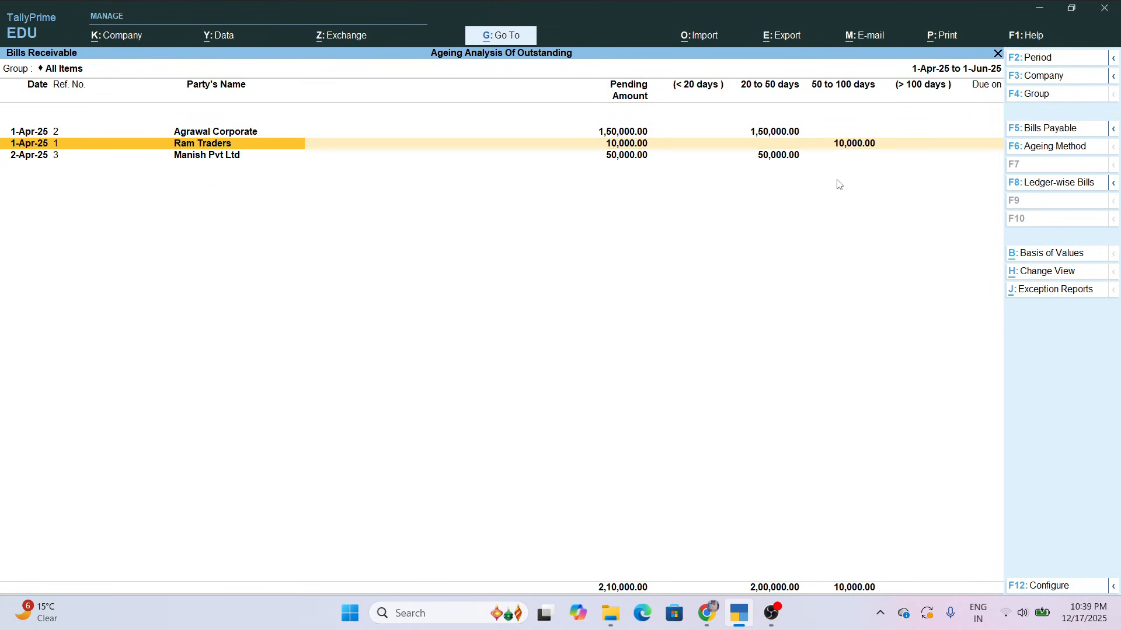
pyautogui.press('Down')
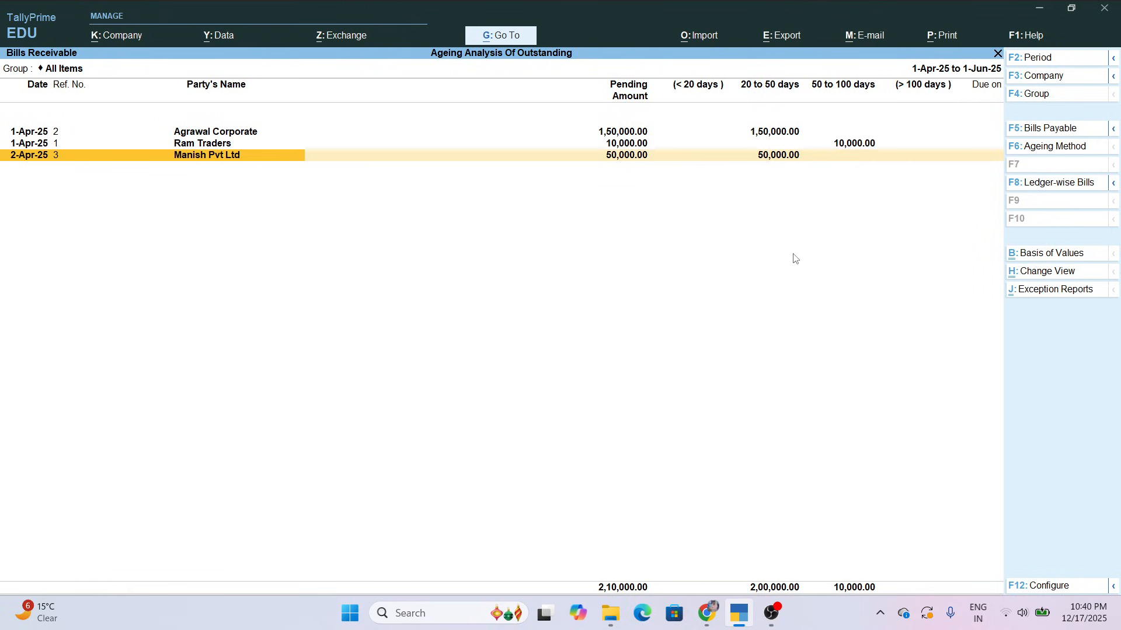
# - Switch the ageing method to Ageing by Bill Date, keep the existing day brackets, and review each party's bill
pyautogui.press('F6')
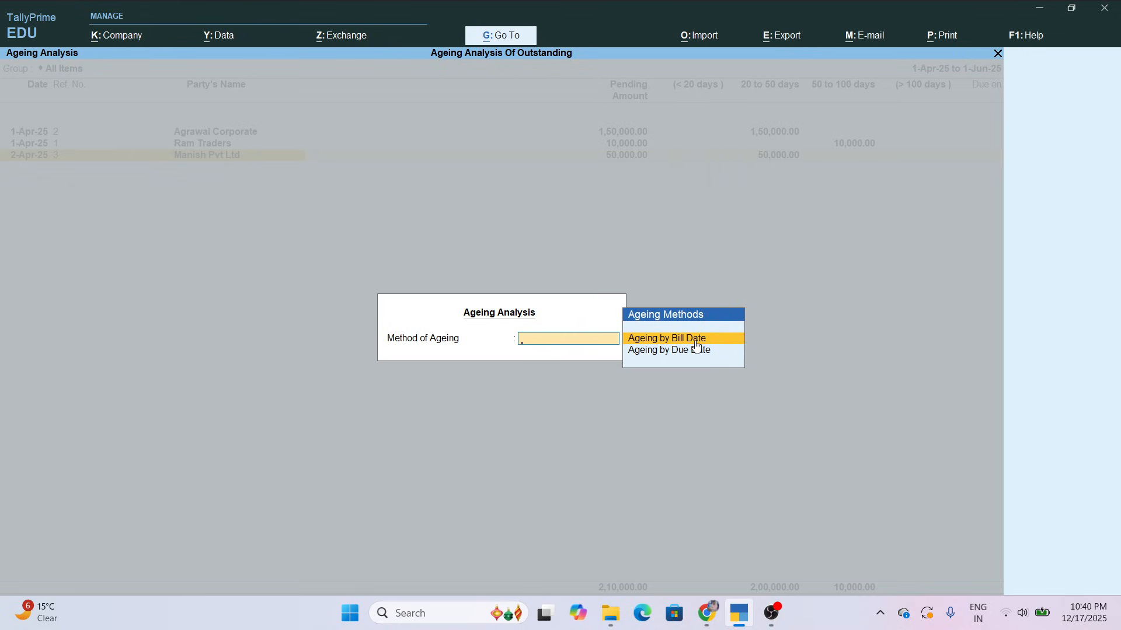
pyautogui.press('Return')
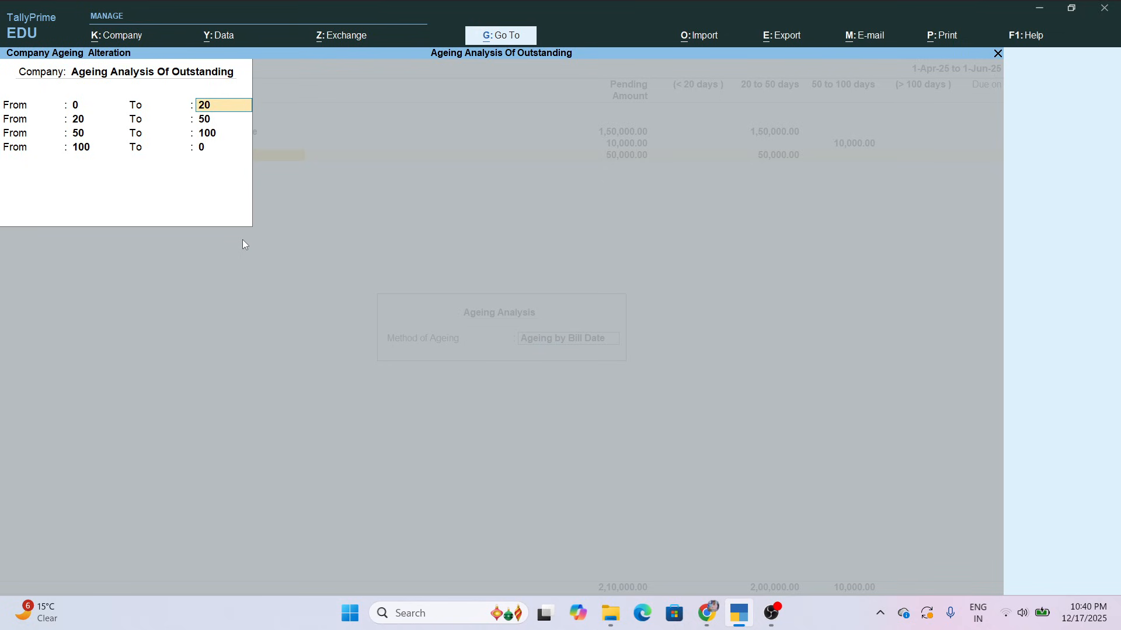
pyautogui.press('Return')
pyautogui.press('Return')
pyautogui.press('Return')
pyautogui.press('Return')
pyautogui.press('Return')
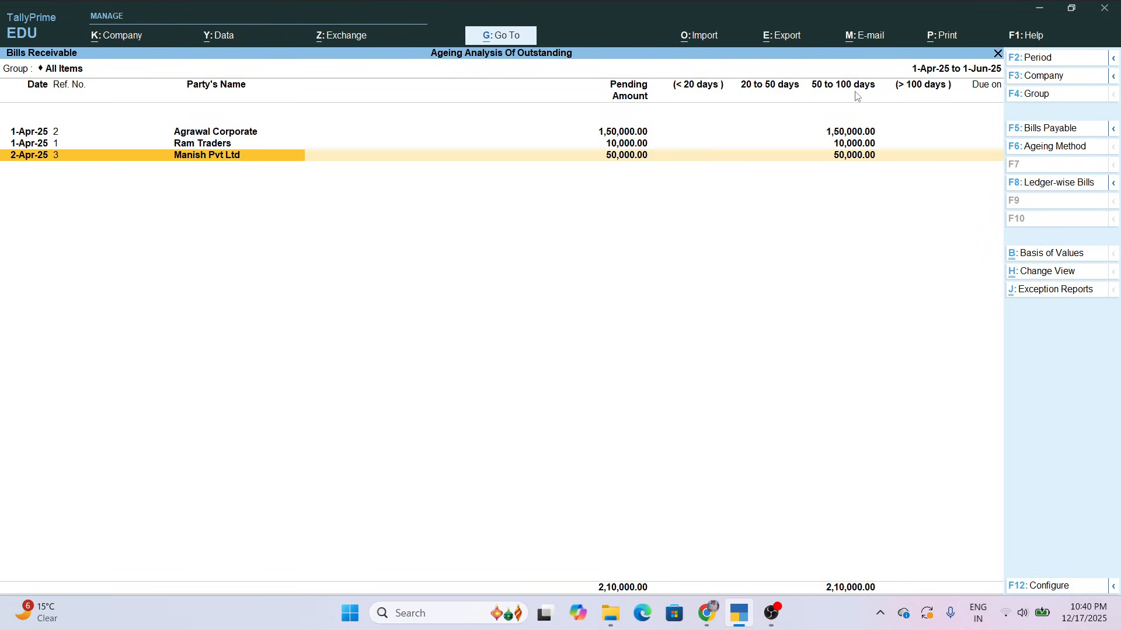
pyautogui.press('Up')
pyautogui.press('Up')
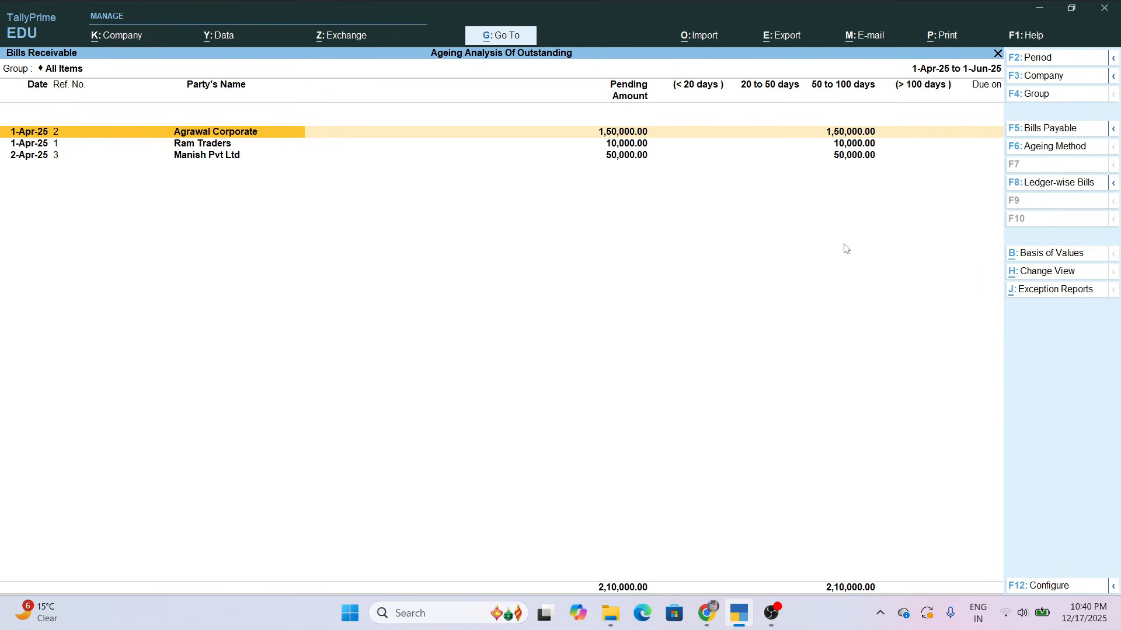
pyautogui.press('Down')
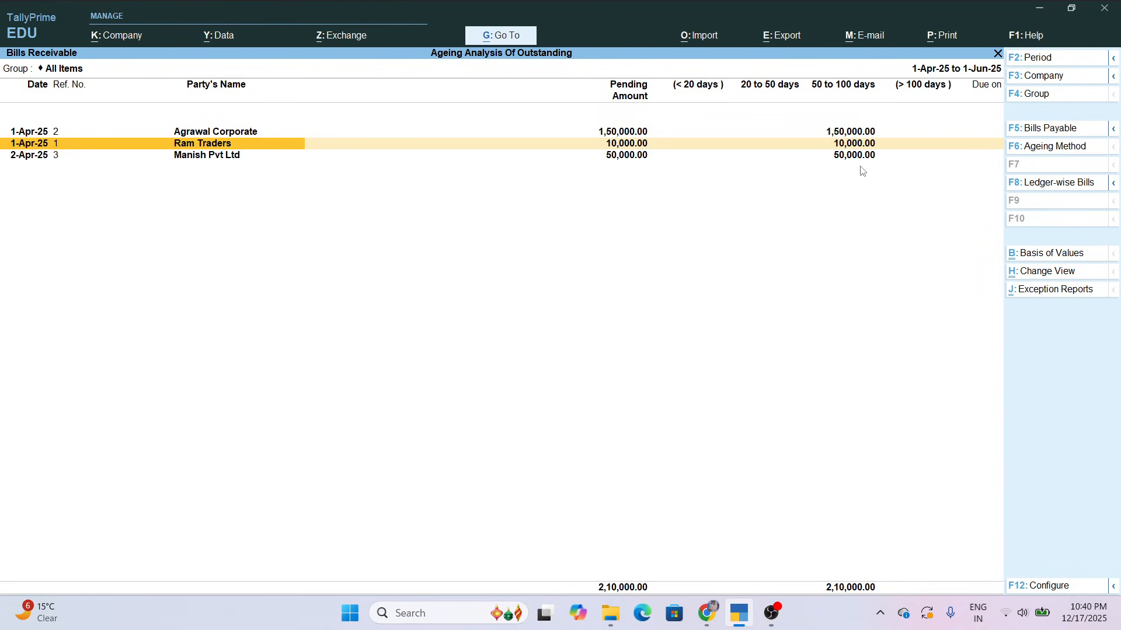
pyautogui.press('Down')
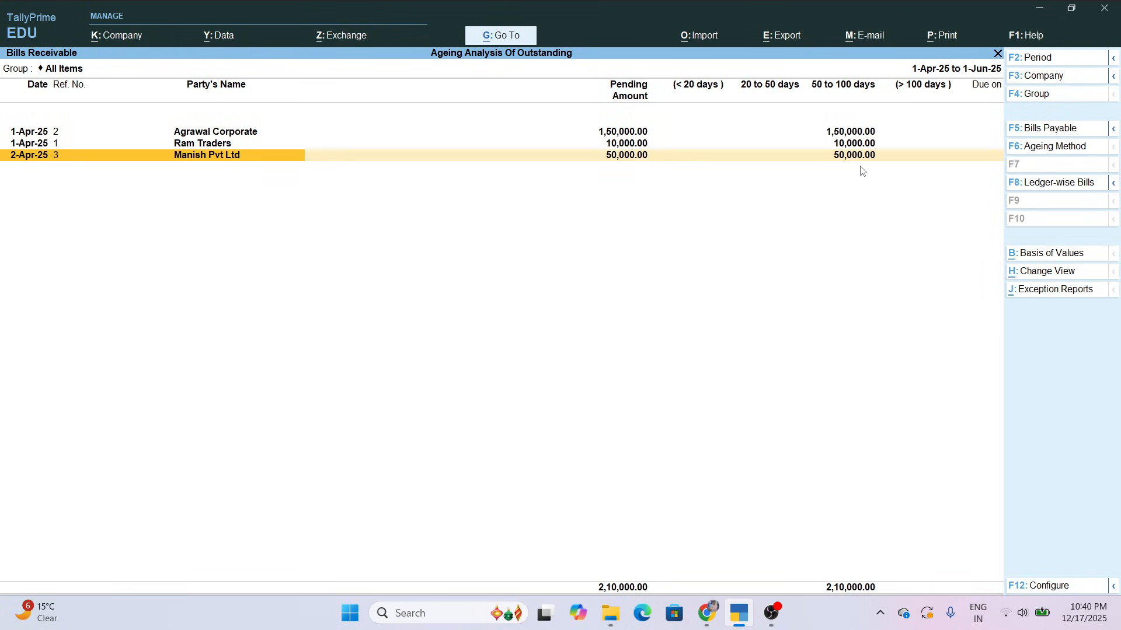